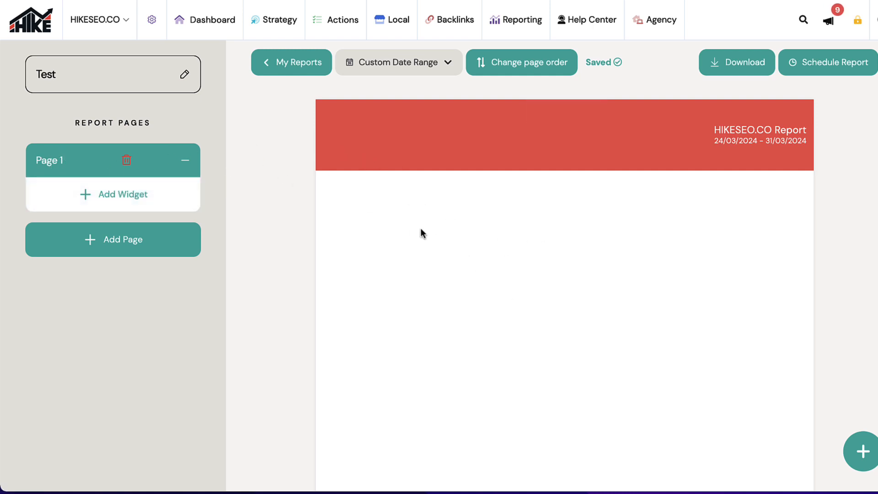
- Open the widget picker for Page 1 and browse the Google Analytics (V4) options under All Traffic and Organic Traffic
scroll(350, 184, "down", 5)
scroll(350, 184, "up", 5)
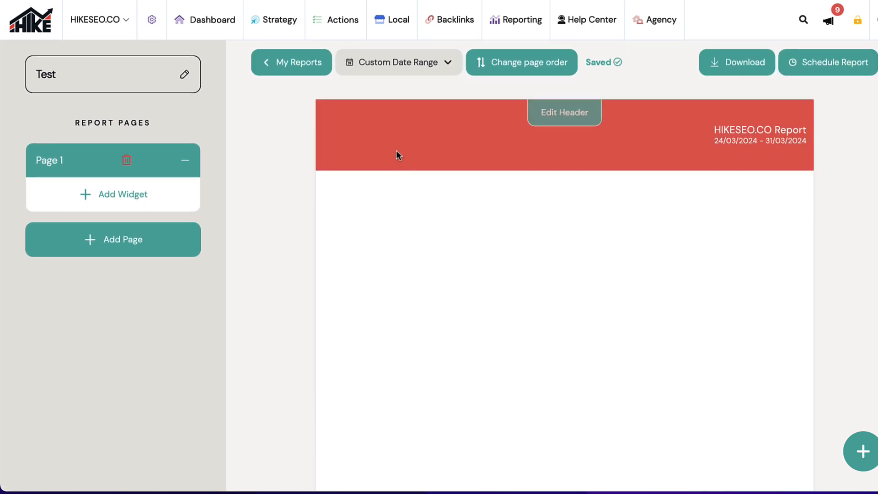
left_click(124, 197)
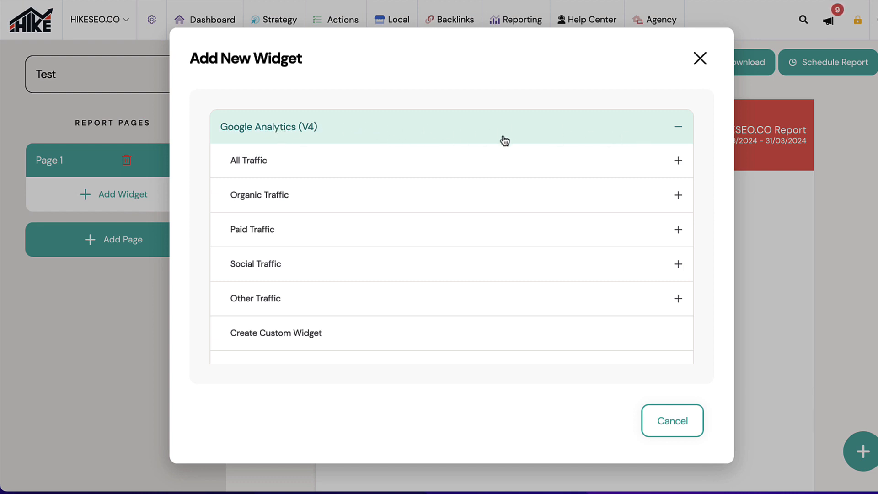
left_click(678, 133)
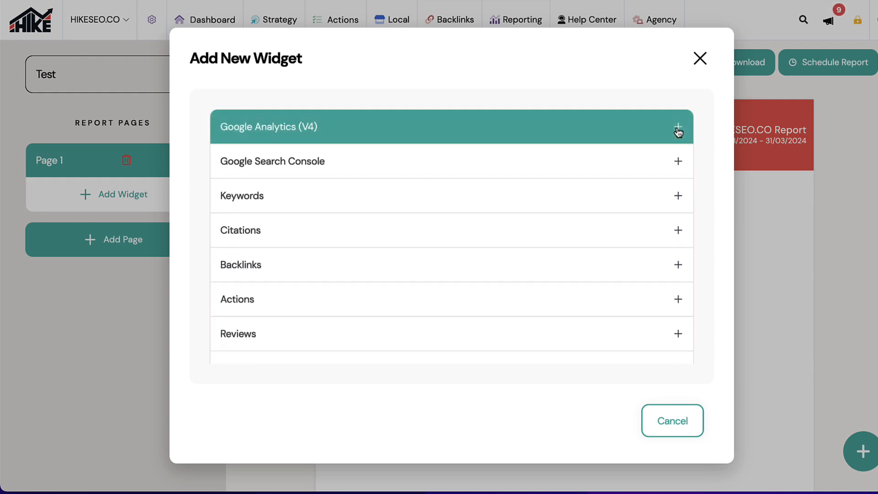
left_click(678, 132)
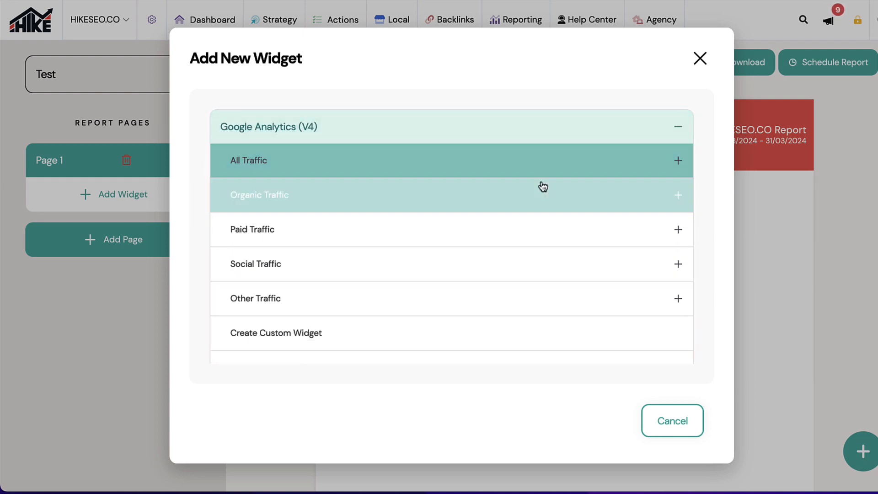
left_click(667, 129)
left_click(679, 128)
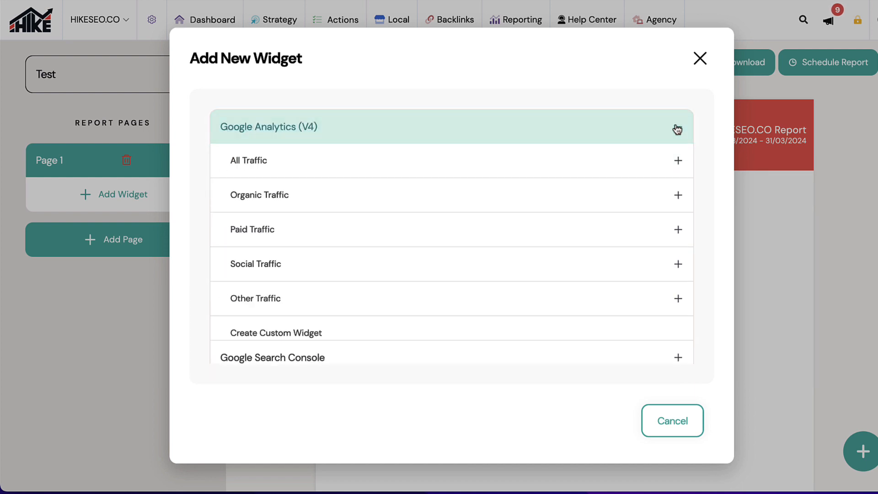
left_click(679, 162)
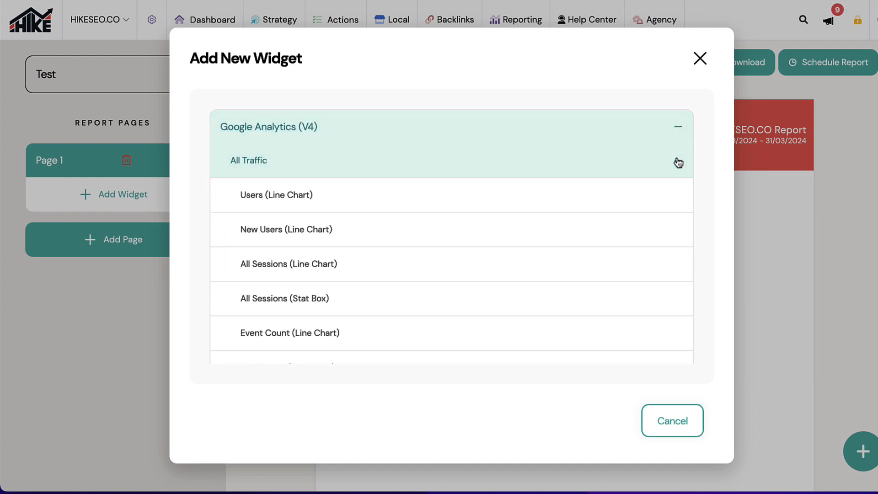
left_click(678, 163)
left_click(678, 196)
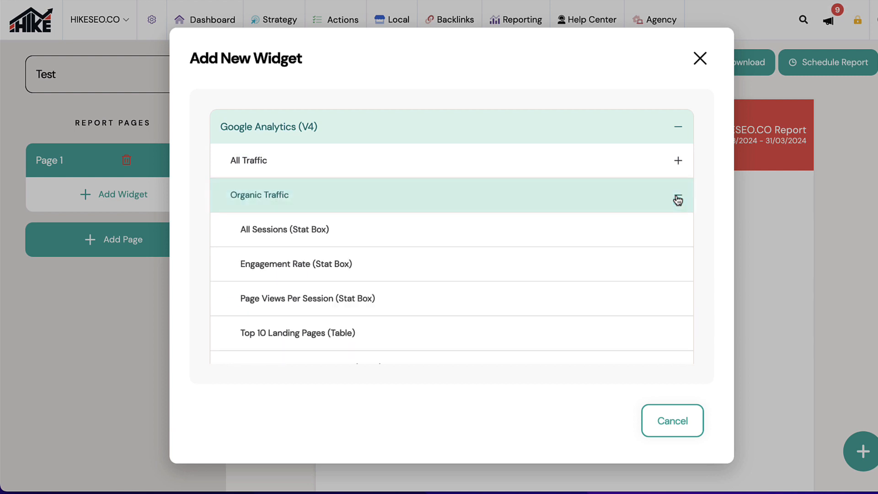
left_click(678, 199)
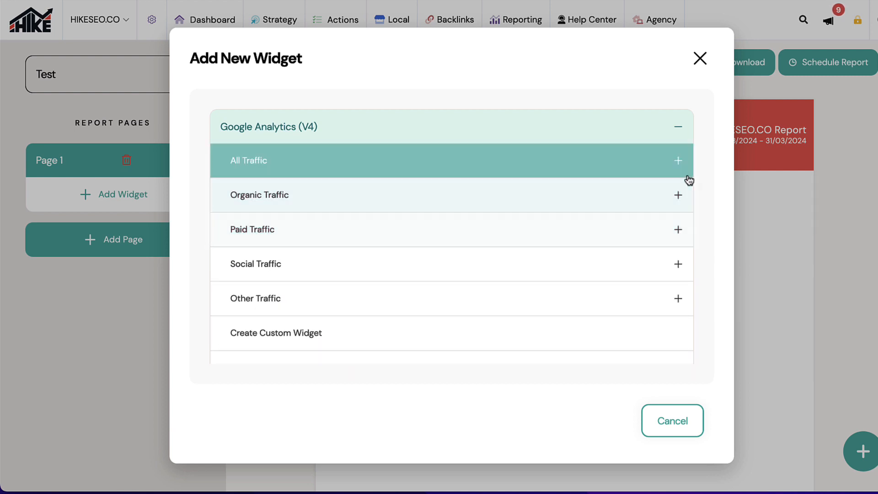
- Add the Users (Line Chart) widget from the All Traffic group of Google Analytics (V4) to Page 1
left_click(681, 164)
left_click(283, 195)
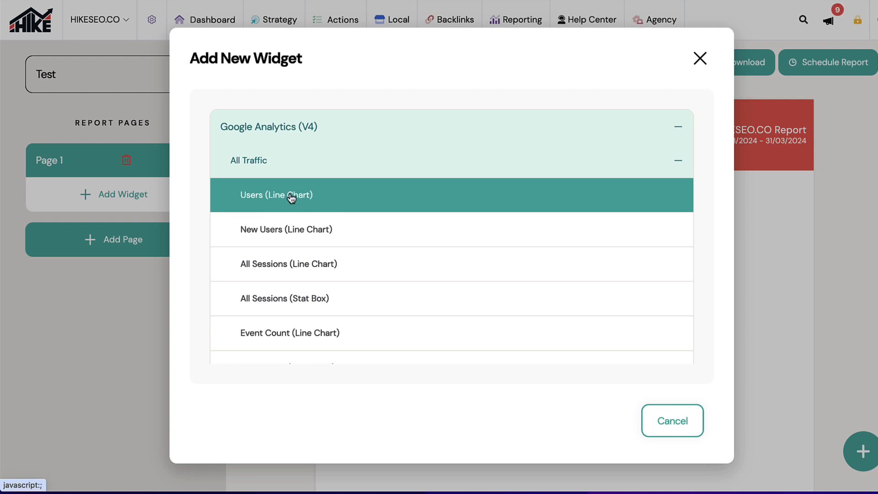
left_click(290, 196)
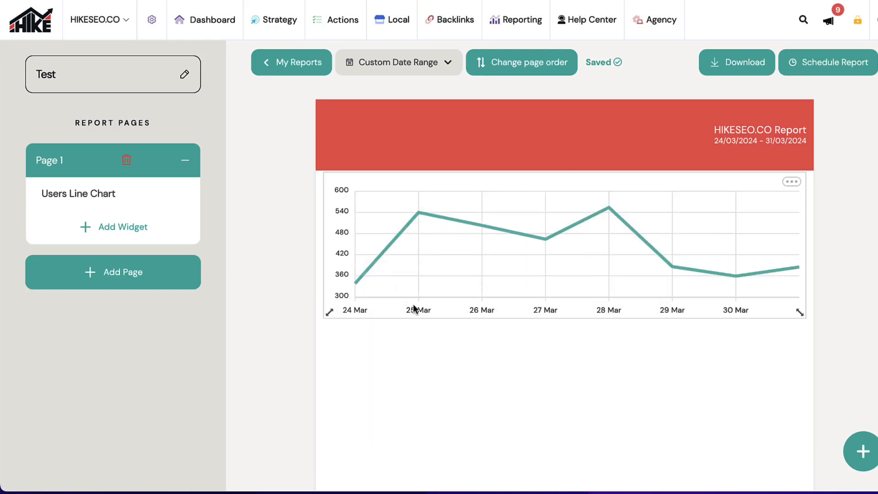
- Resize the Users Line Chart widget to just over half the page width and make it taller
mouse_move(353, 278)
mouse_move(510, 231)
left_mouse_down()
mouse_move(517, 306)
mouse_move(514, 219)
mouse_move(516, 320)
mouse_move(513, 228)
left_mouse_up()
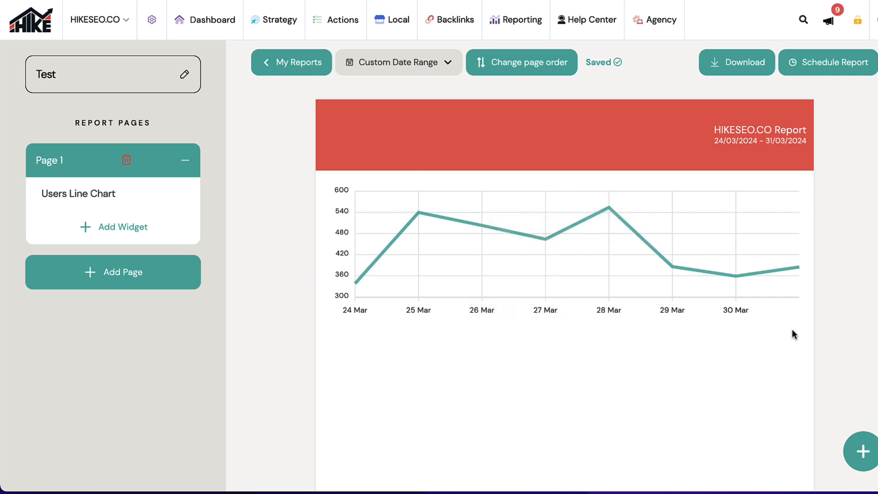
left_click_drag(797, 310, 584, 378)
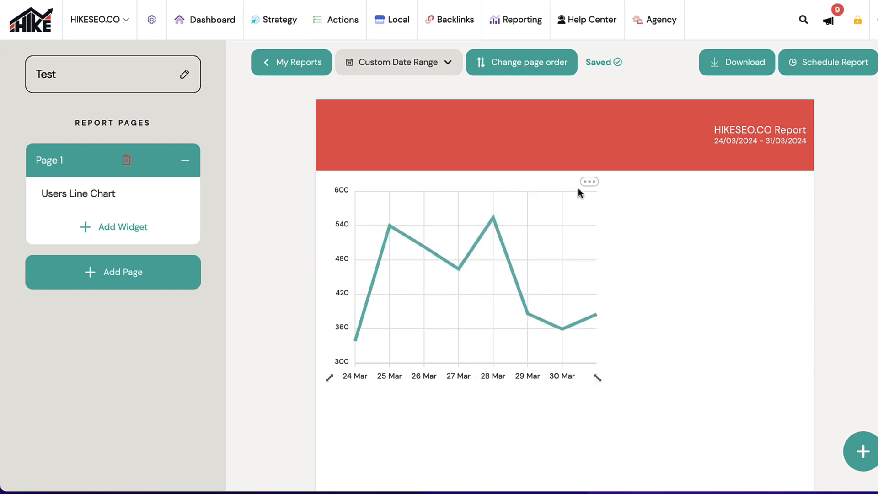
- Open the Users Line Chart for editing and examine its widget name, metric, widget type and date range options
left_click(590, 182)
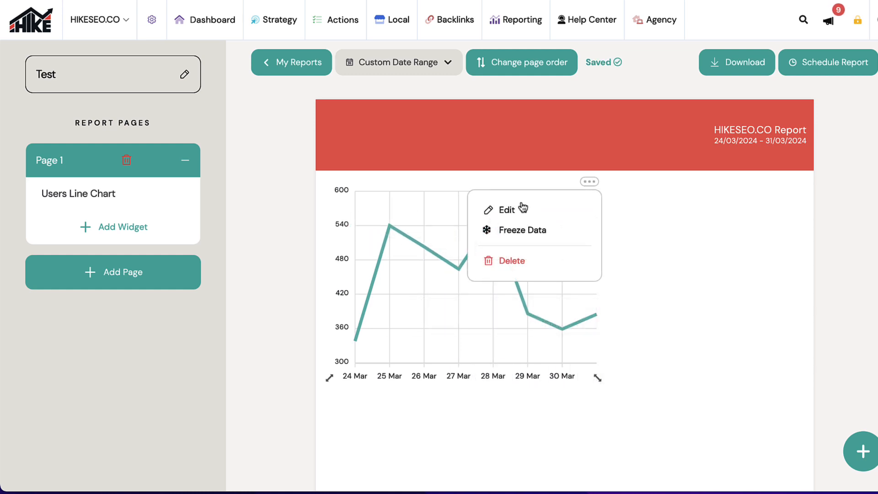
left_click(505, 213)
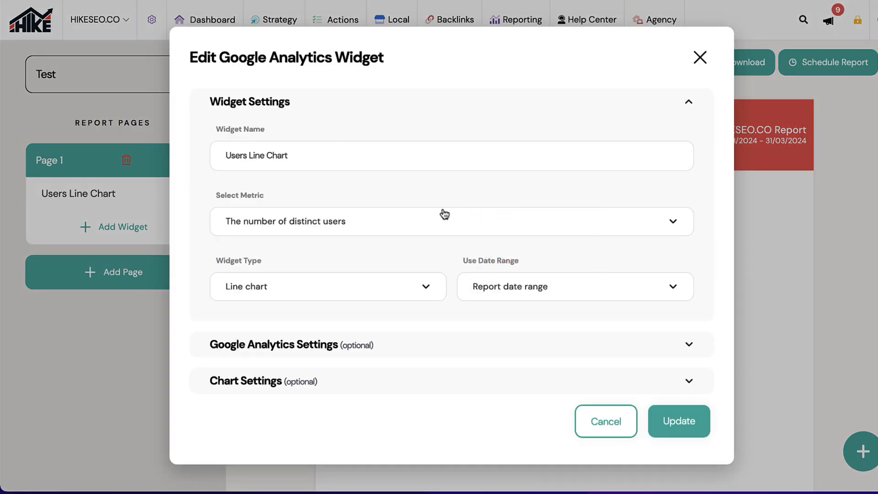
triple_click(328, 152)
left_click(349, 155)
left_click(346, 231)
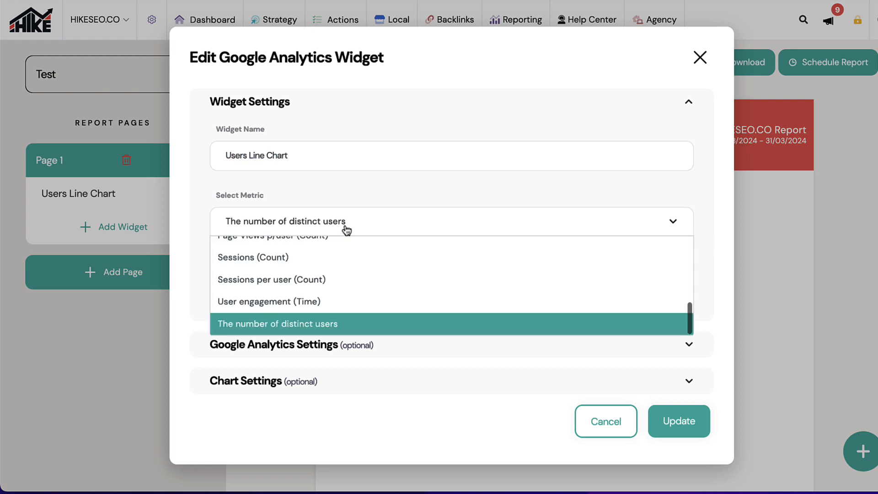
left_click(417, 192)
left_click(368, 288)
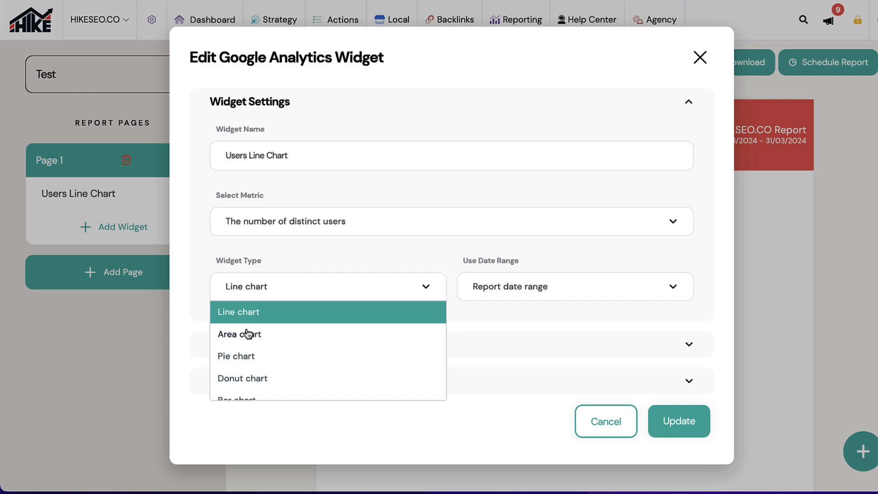
scroll(247, 335, "down", 3)
left_click(422, 247)
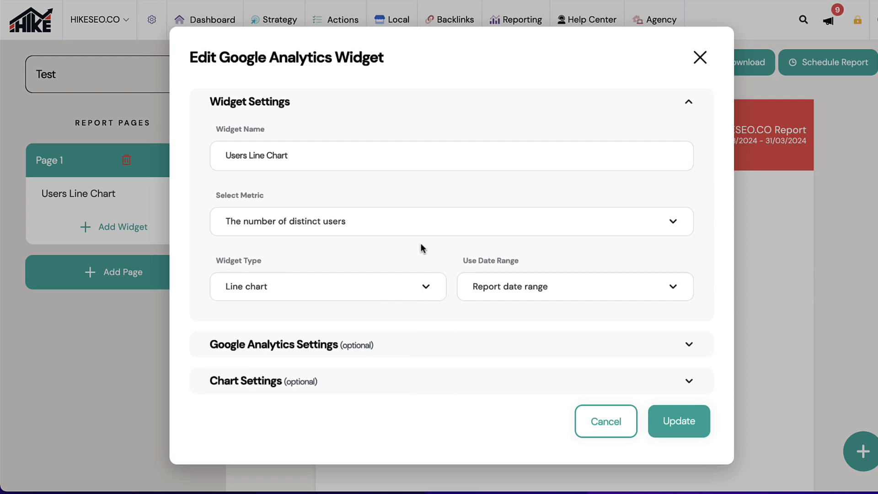
left_click(531, 283)
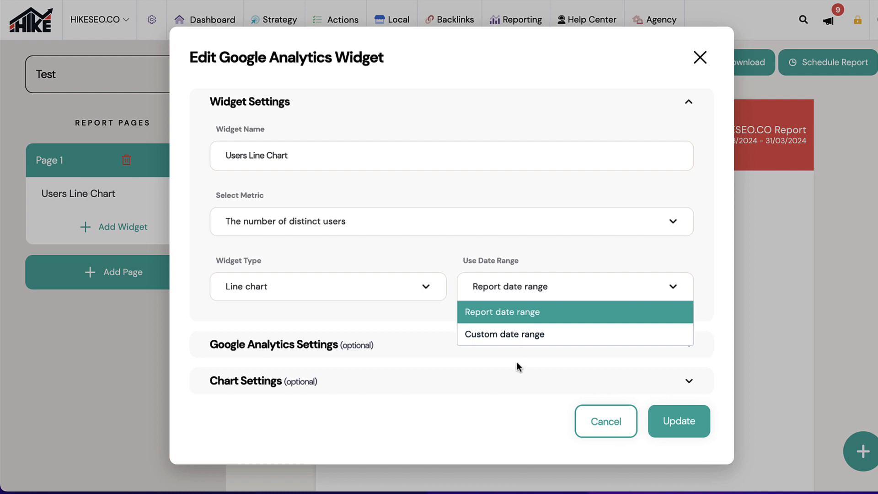
left_click(529, 254)
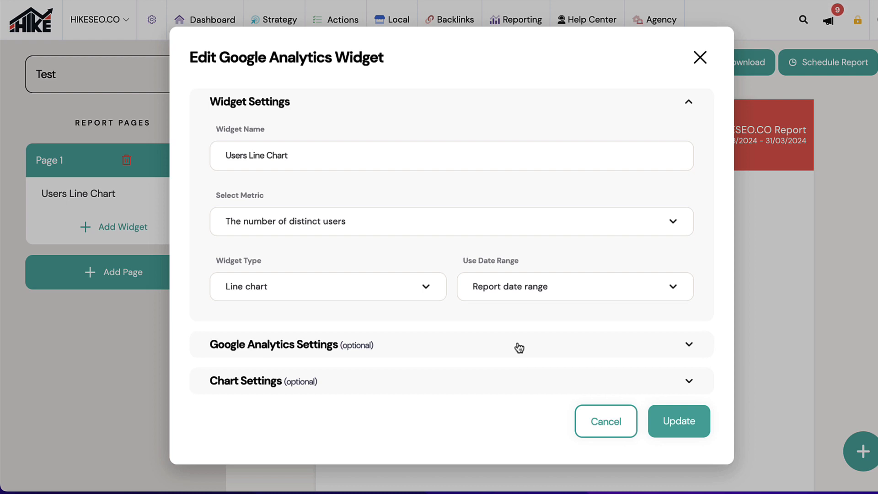
- Examine the widget's optional Google Analytics settings for splitting by dimension, sort direction and filter
left_click(399, 352)
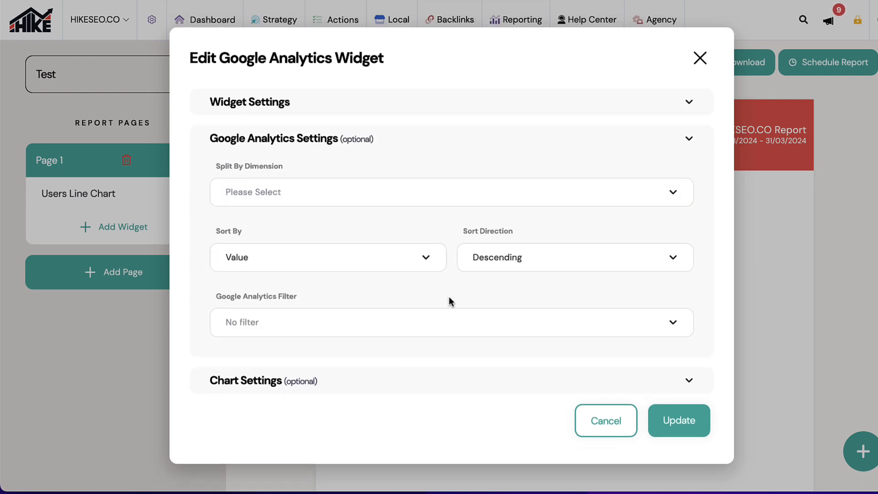
left_click(306, 201)
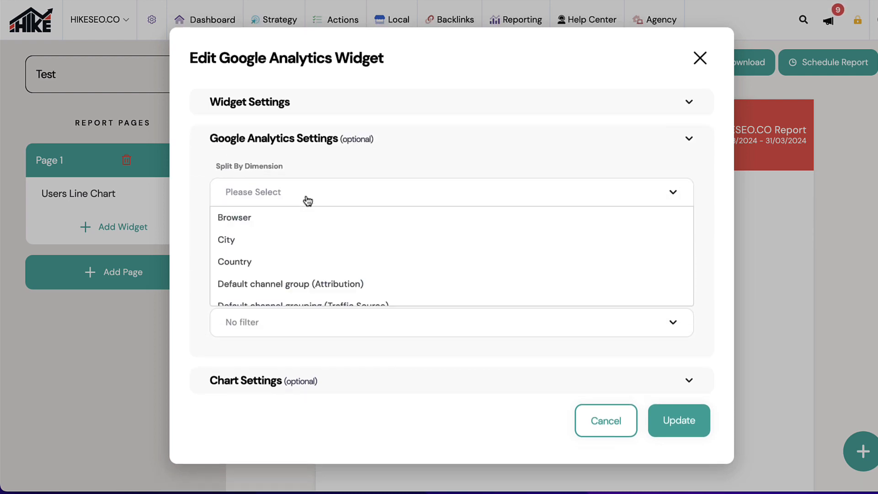
left_click(386, 144)
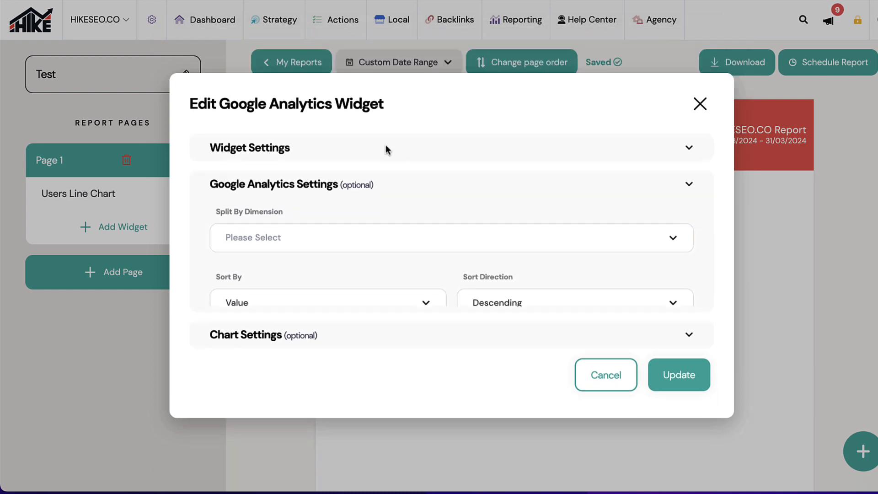
left_click(357, 240)
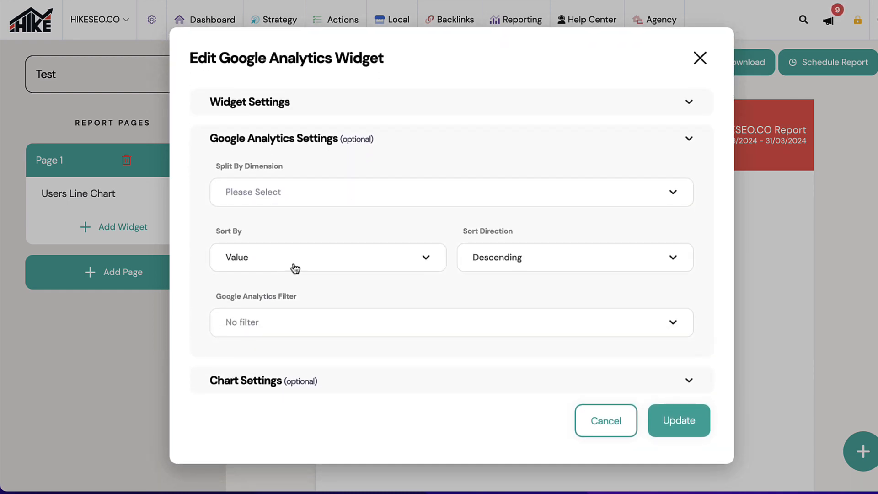
left_click(505, 261)
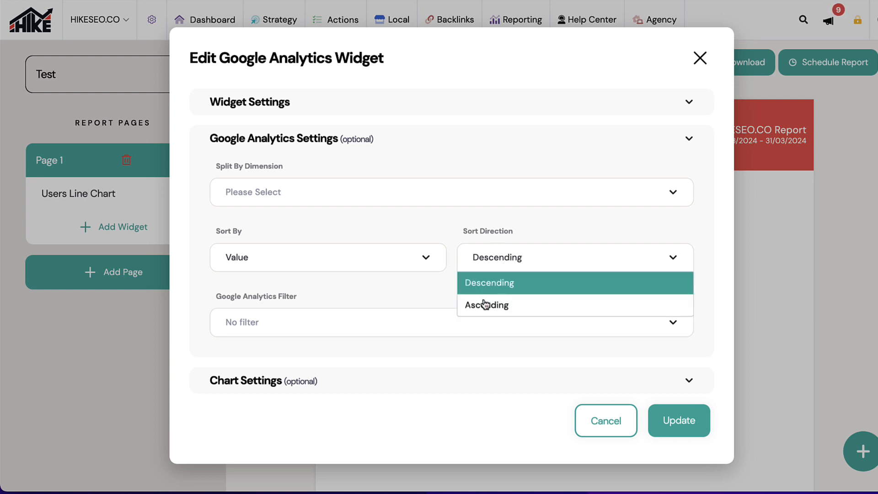
left_click(317, 284)
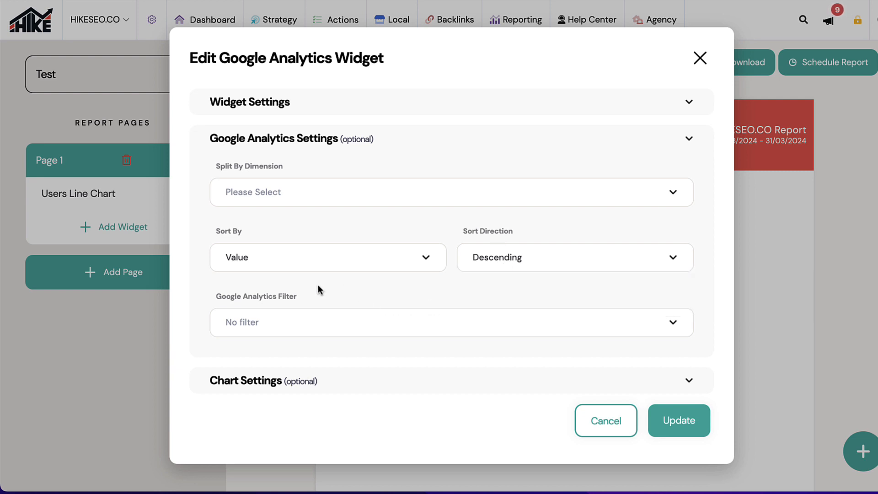
left_click(307, 325)
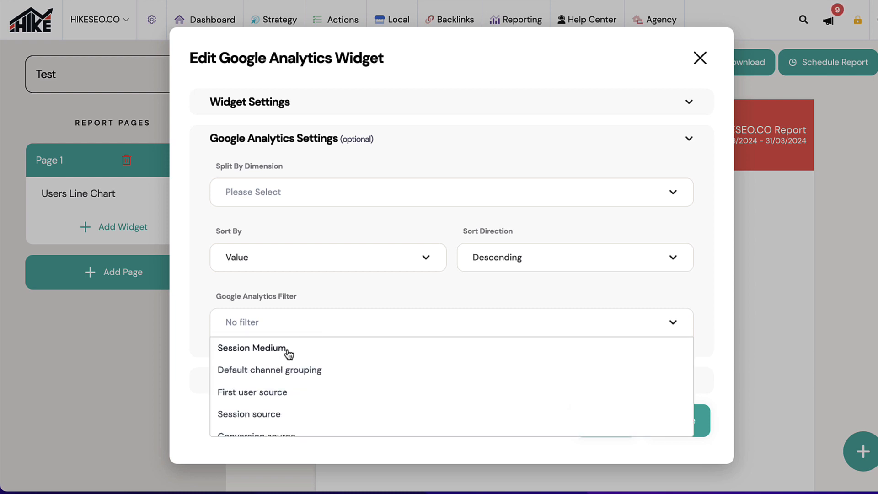
scroll(288, 355, "down", 1)
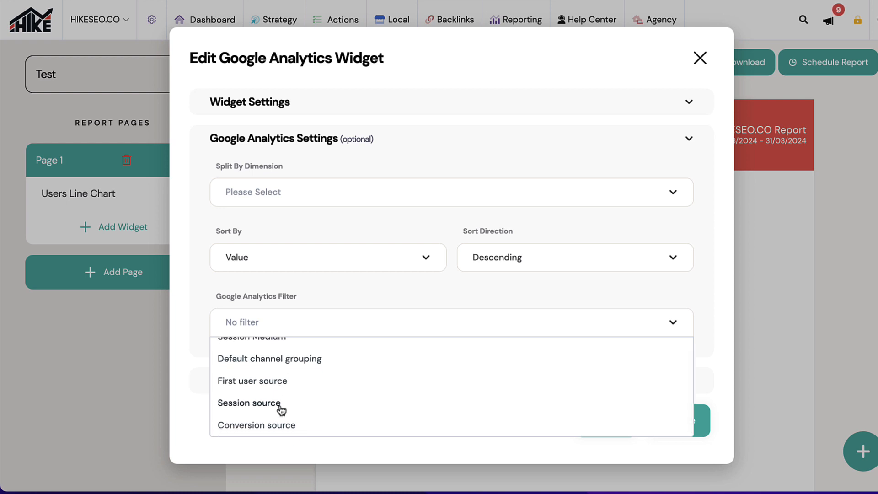
left_click(320, 321)
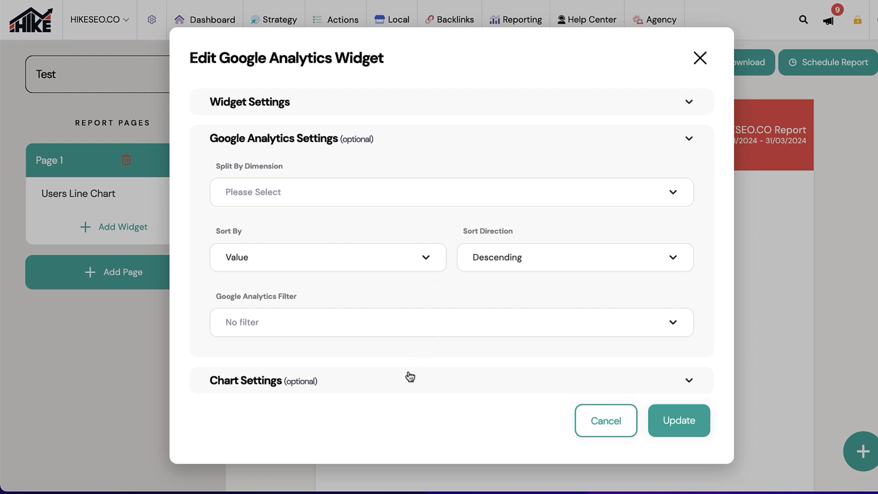
- Review the chart color options in the widget's Chart Settings and close the editor without saving
left_click(404, 388)
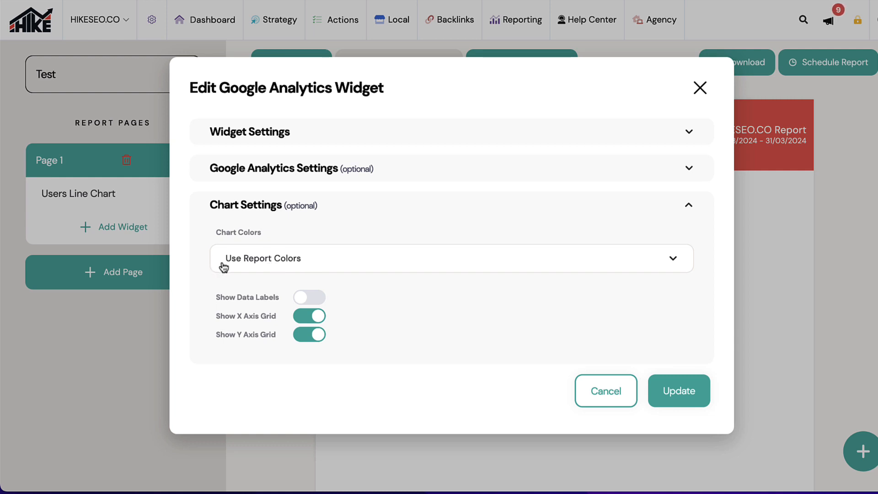
left_click(251, 258)
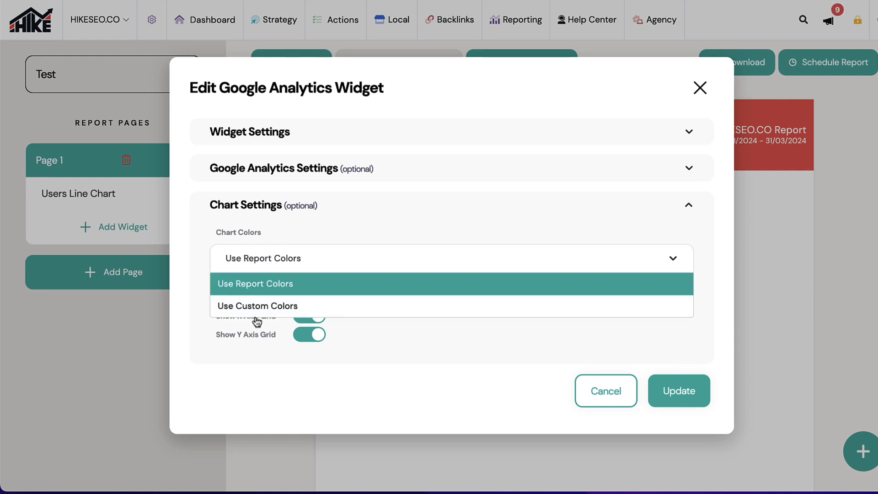
left_click(453, 224)
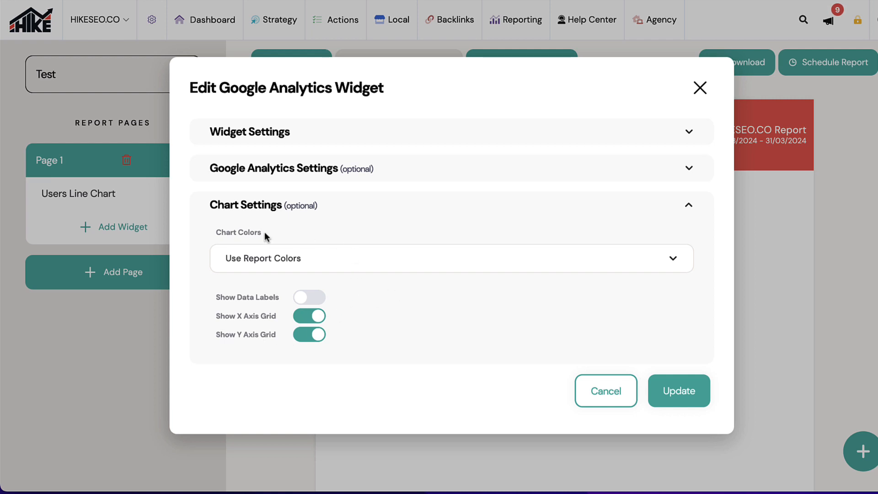
left_click(583, 390)
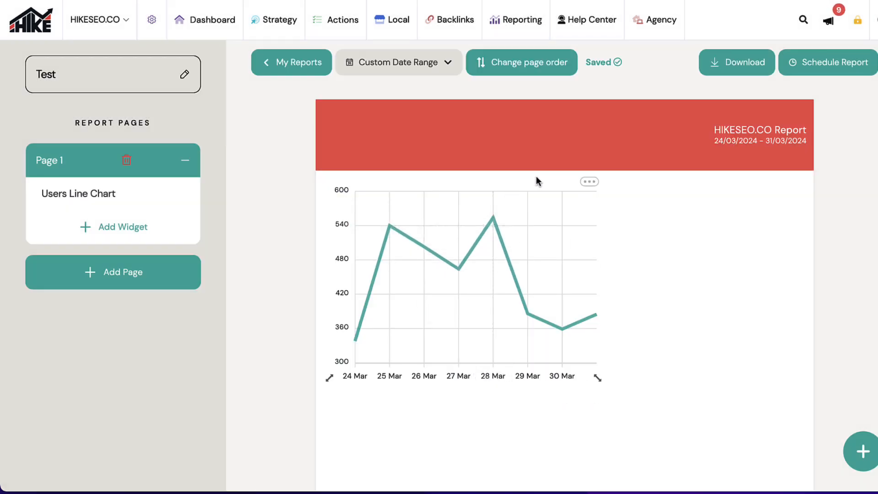
- Open the list of new widgets for Page 1 and examine the Google Search Console widget options
left_click(86, 226)
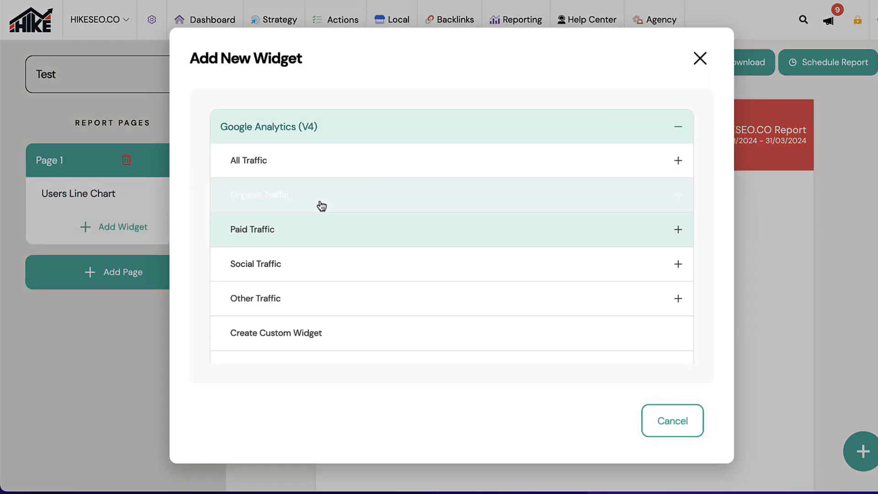
left_click(677, 128)
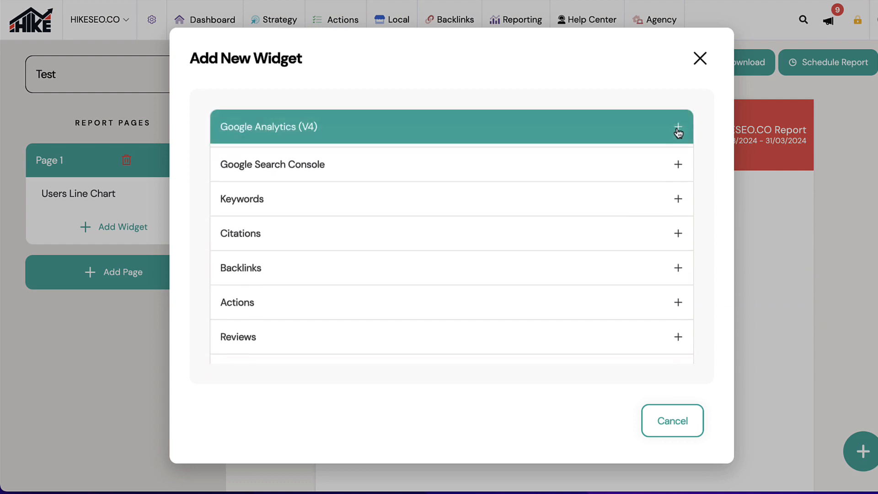
left_click(676, 164)
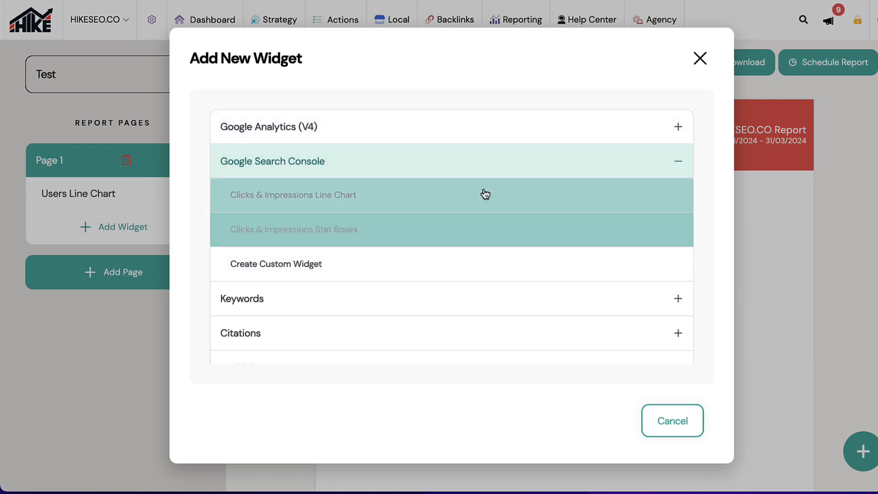
left_click(680, 161)
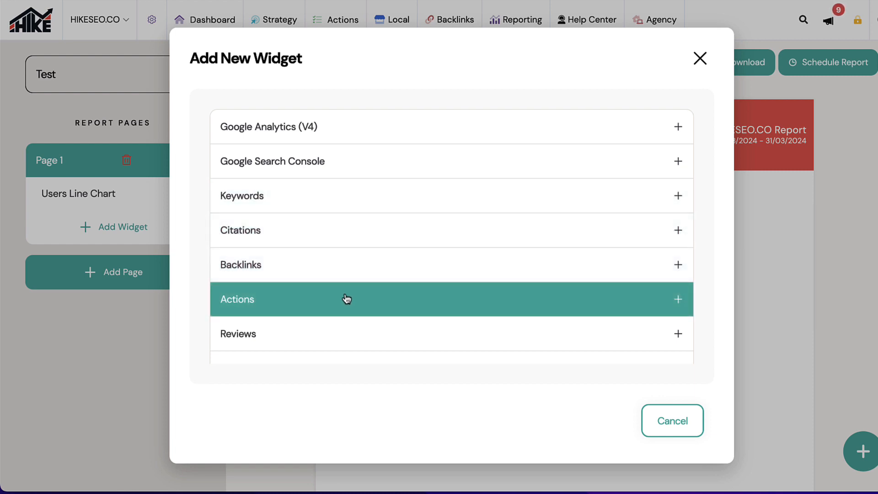
- Look through the remaining widget categories down to Text and Images, and close the list without adding a widget
scroll(416, 297, "down", 3)
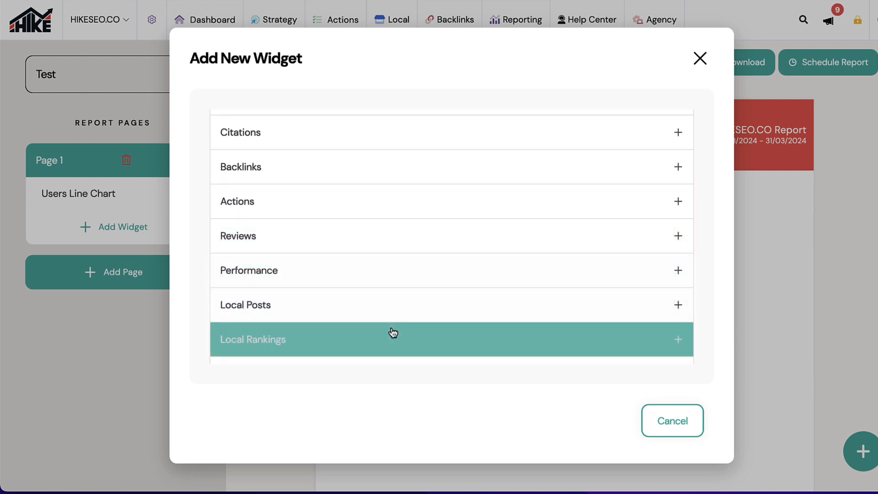
scroll(393, 333, "down", 2)
scroll(391, 333, "down", 1)
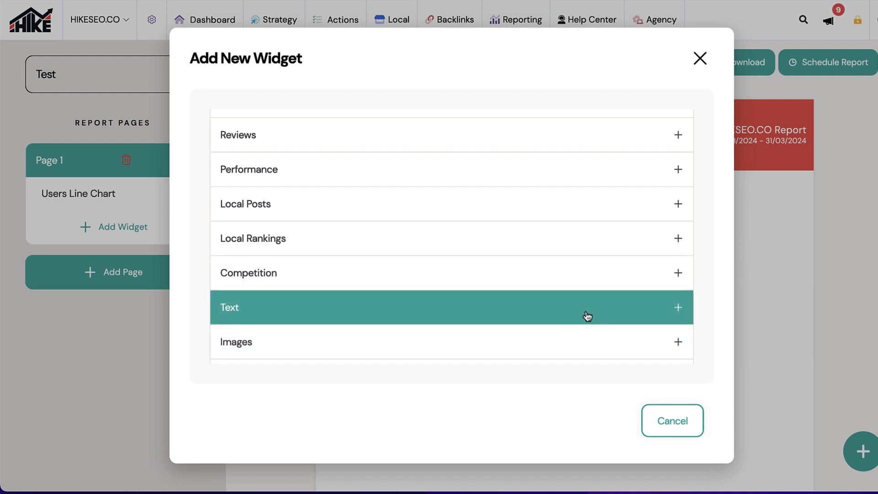
scroll(627, 351, "up", 5)
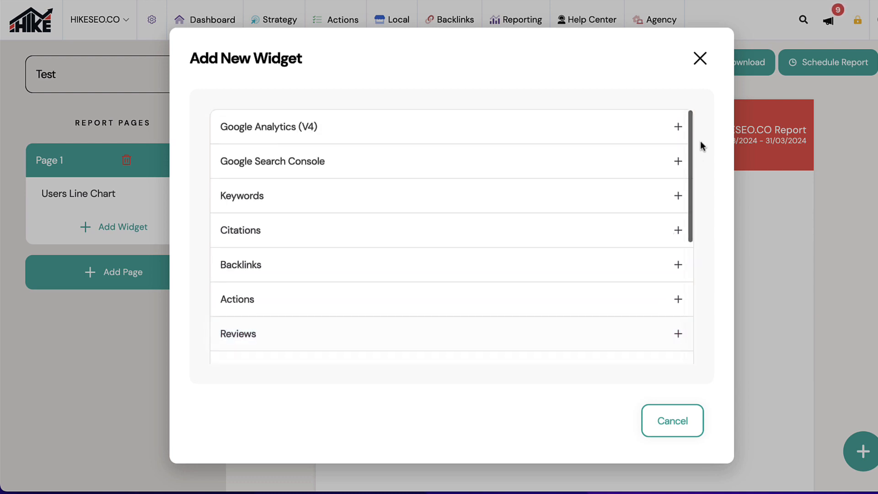
left_click(700, 59)
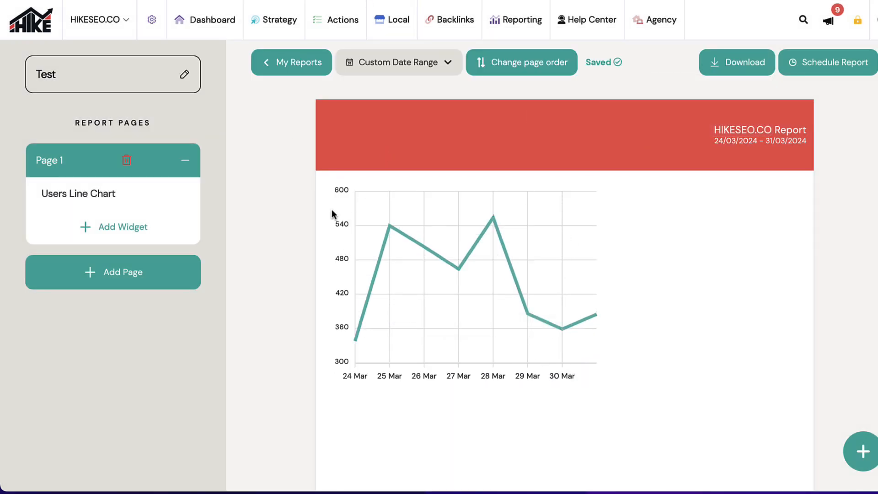
- Add a second page to the report and look over the blank page below Page 1
mouse_move(429, 268)
left_mouse_down()
mouse_move(428, 327)
mouse_move(440, 260)
left_mouse_up()
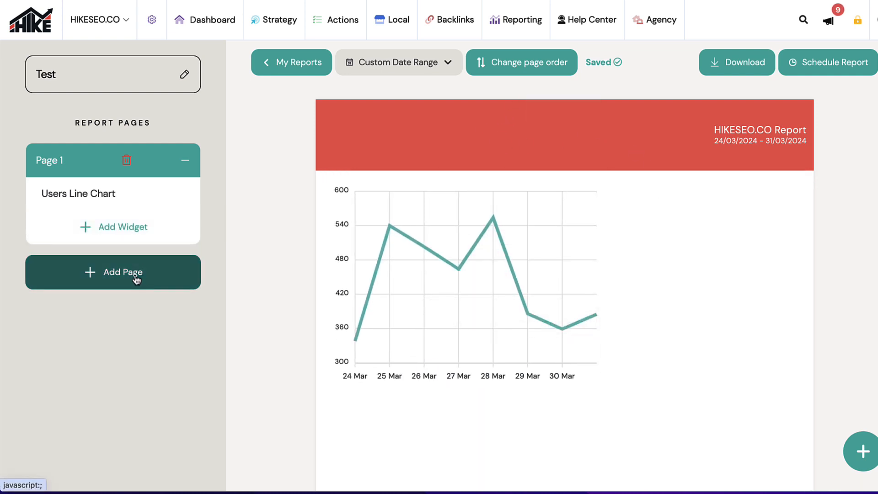
scroll(507, 359, "down", 3)
scroll(507, 358, "down", 5)
scroll(506, 359, "up", 2)
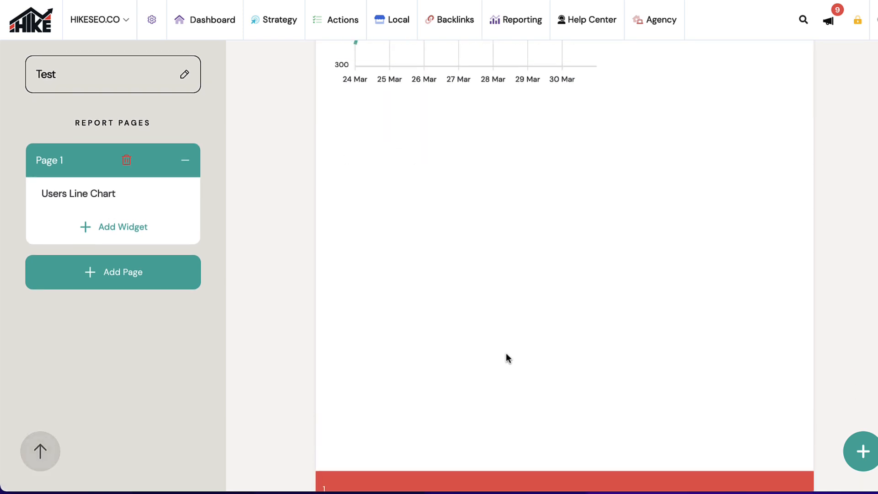
scroll(429, 343, "down", 2)
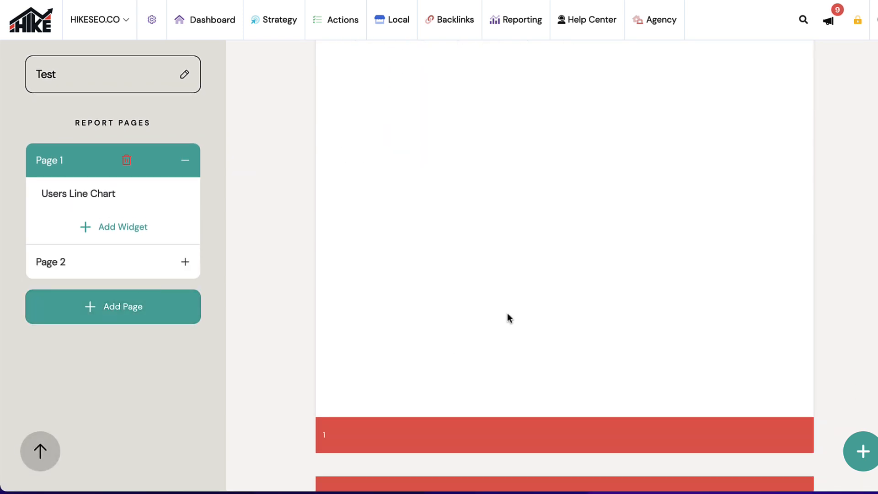
scroll(498, 316, "down", 10)
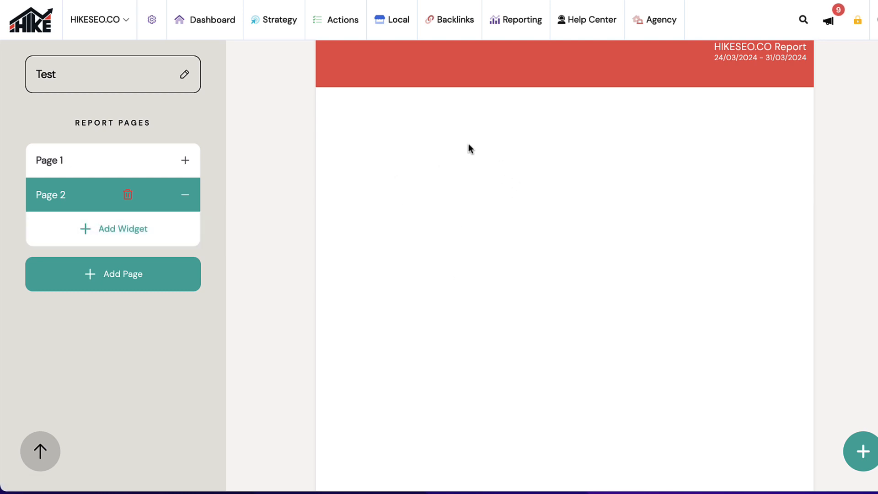
scroll(468, 147, "up", 10)
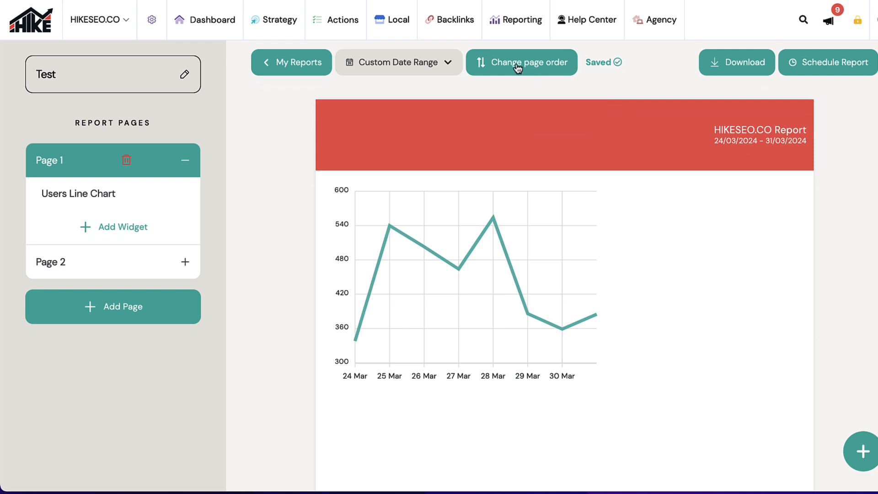
scroll(561, 198, "down", 10)
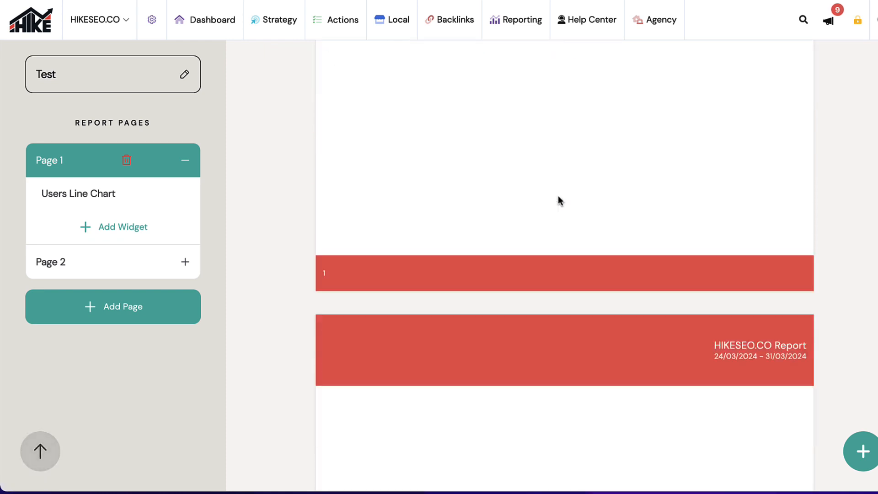
scroll(599, 102, "up", 10)
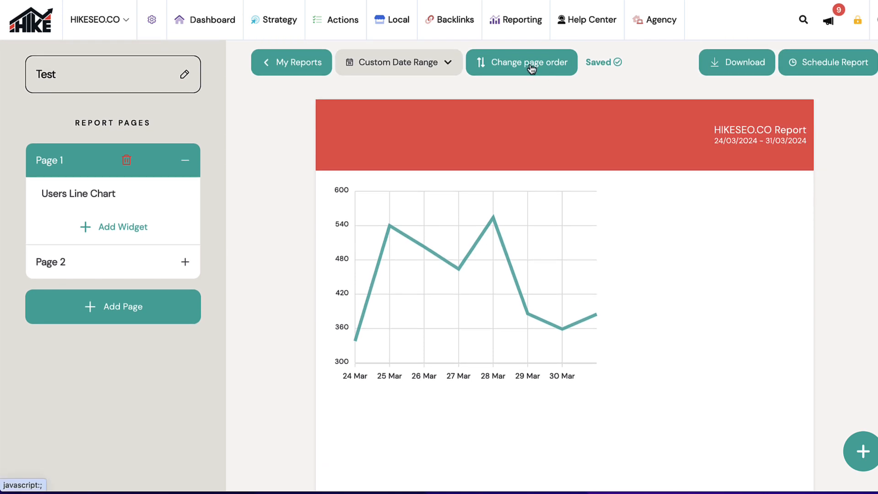
- Review the page reordering options and the report date range settings, cancelling both without changes
left_click(532, 69)
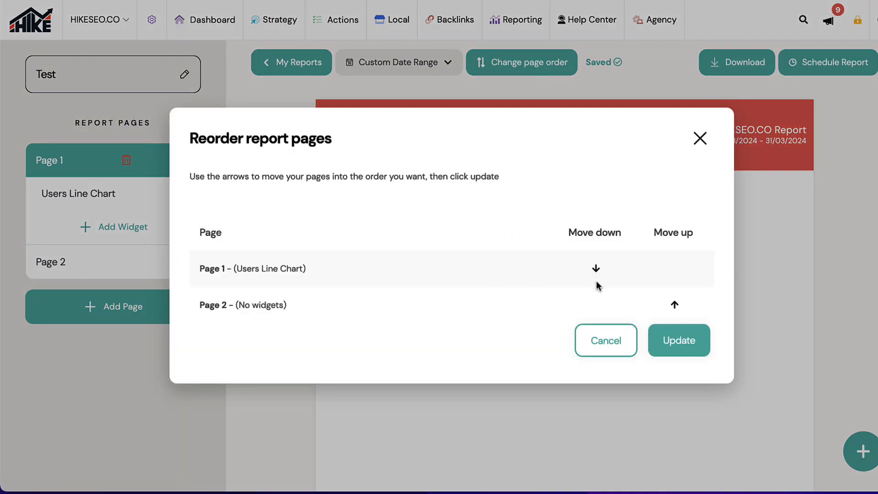
left_click(607, 352)
left_click(412, 69)
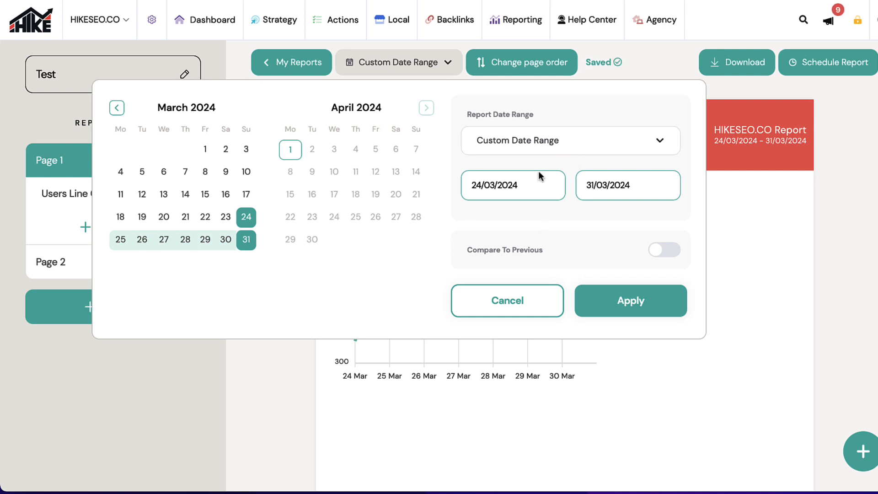
left_click(516, 316)
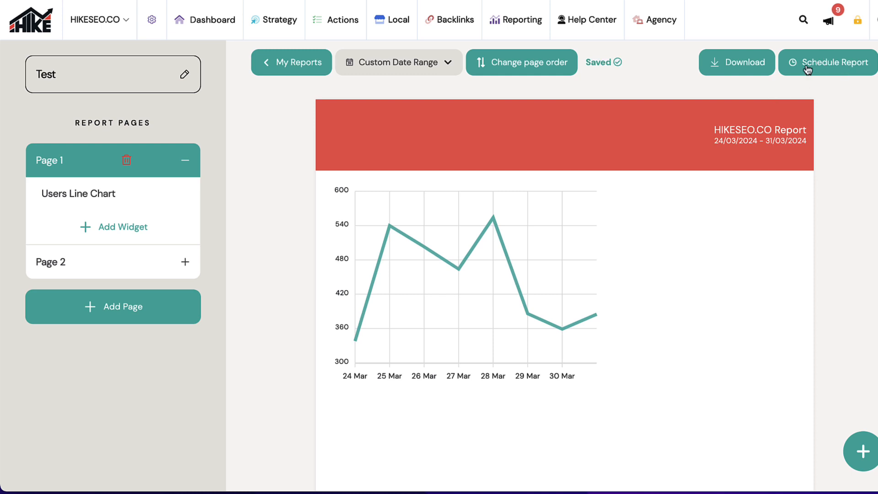
- Review the report's download options for previewing in the browser and exporting as PDF
left_click(741, 72)
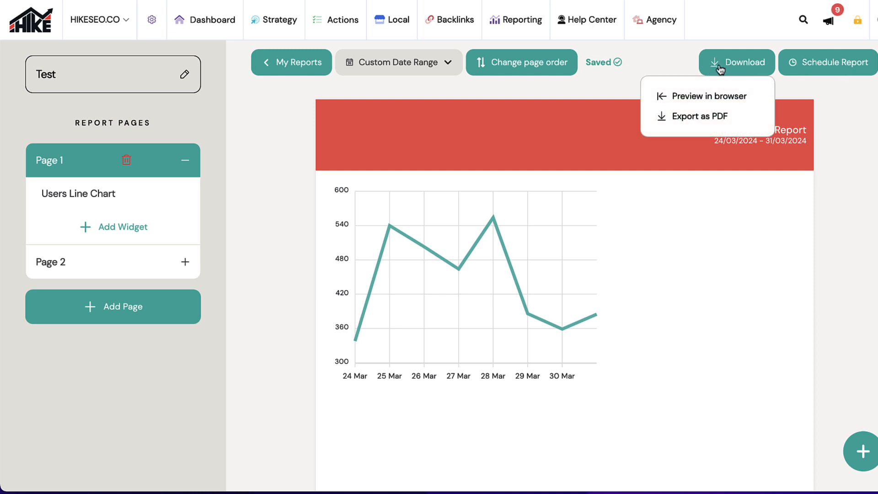
mouse_move(734, 66)
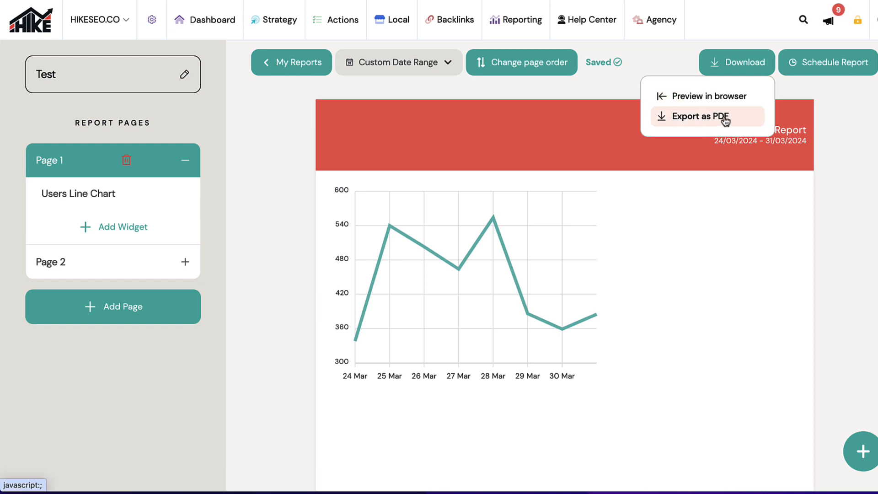
left_click(697, 124)
mouse_move(624, 114)
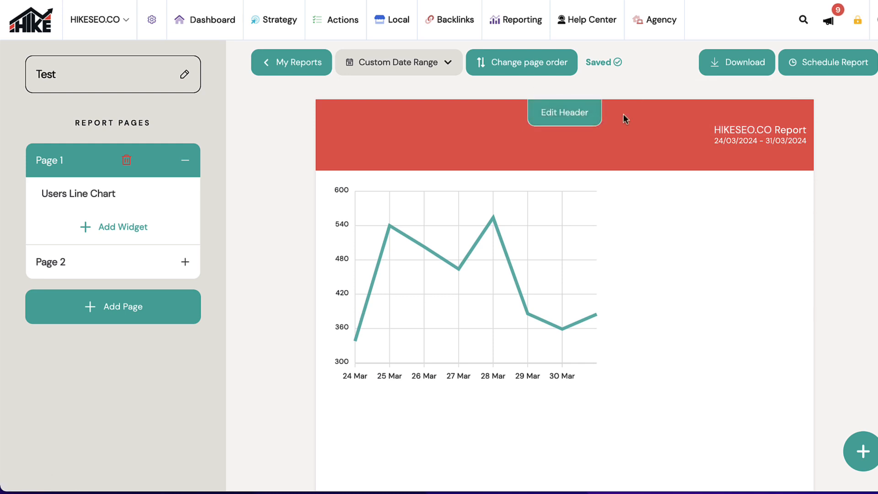
scroll(471, 145, "down", 1)
scroll(472, 149, "up", 1)
scroll(471, 147, "down", 1)
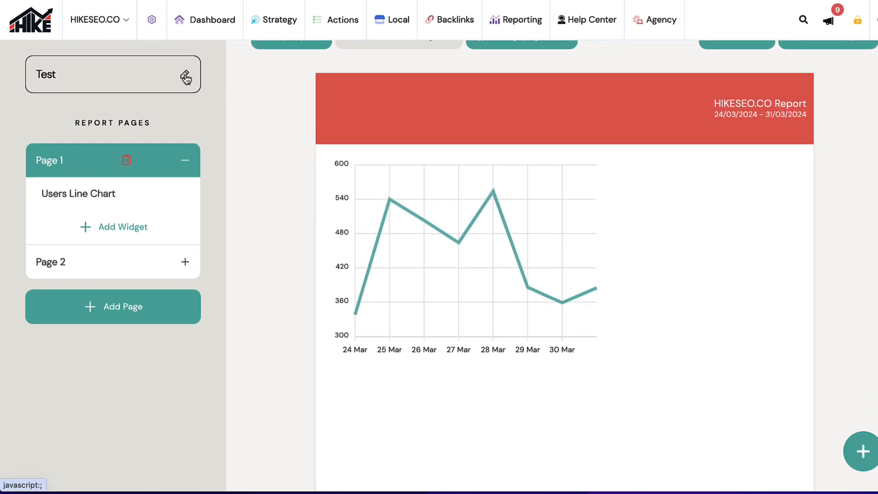
scroll(245, 167, "down", 5)
scroll(245, 166, "up", 4)
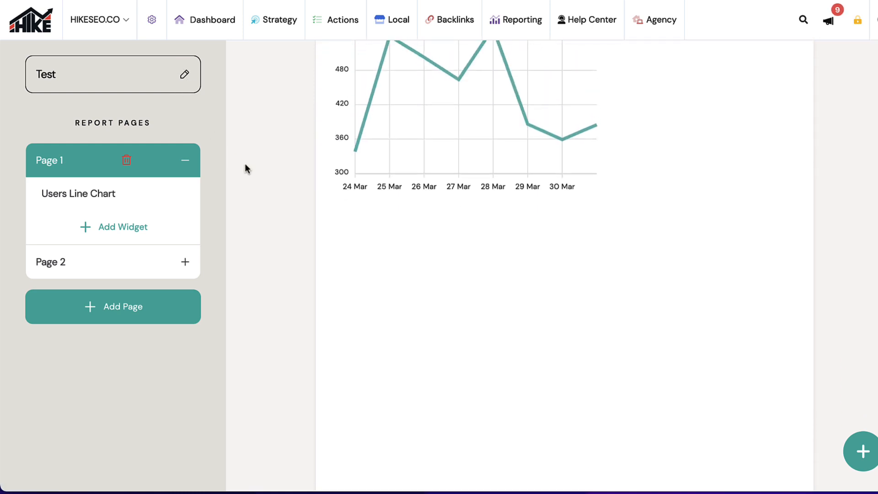
scroll(245, 167, "up", 1)
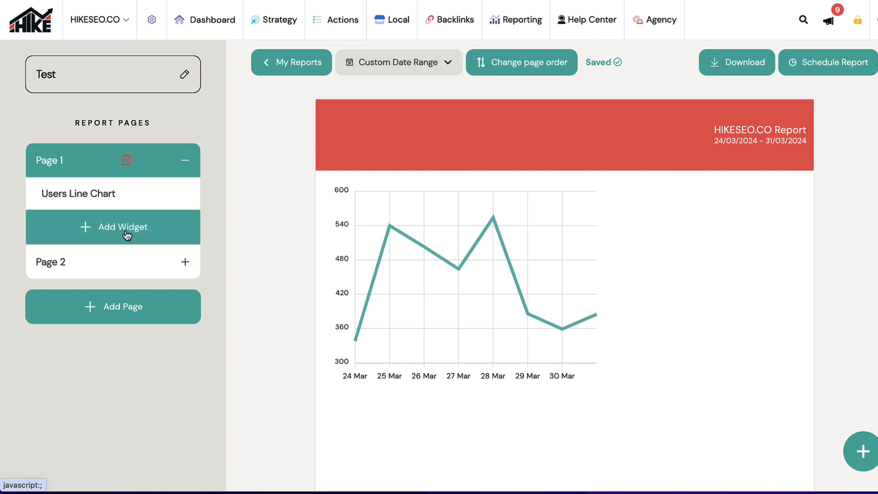
- Browse the Google Analytics (V4) traffic categories available for a new Page 1 widget and close the list
left_click(84, 231)
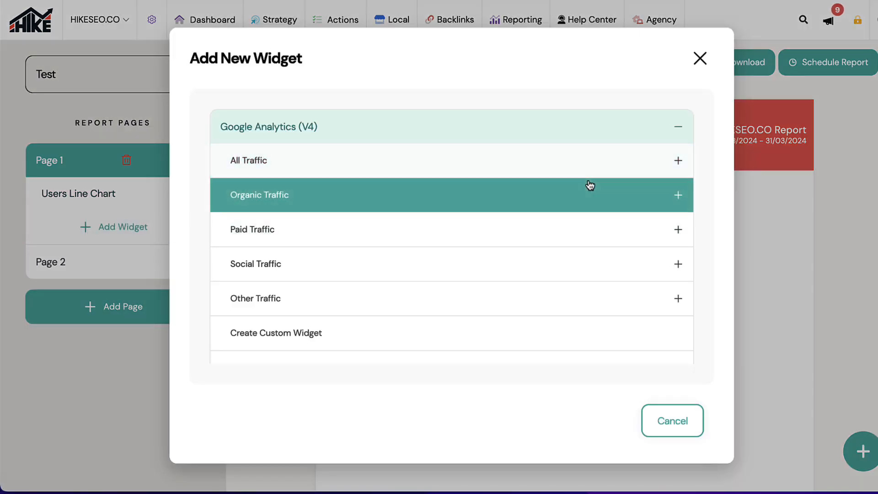
scroll(619, 232, "down", 3)
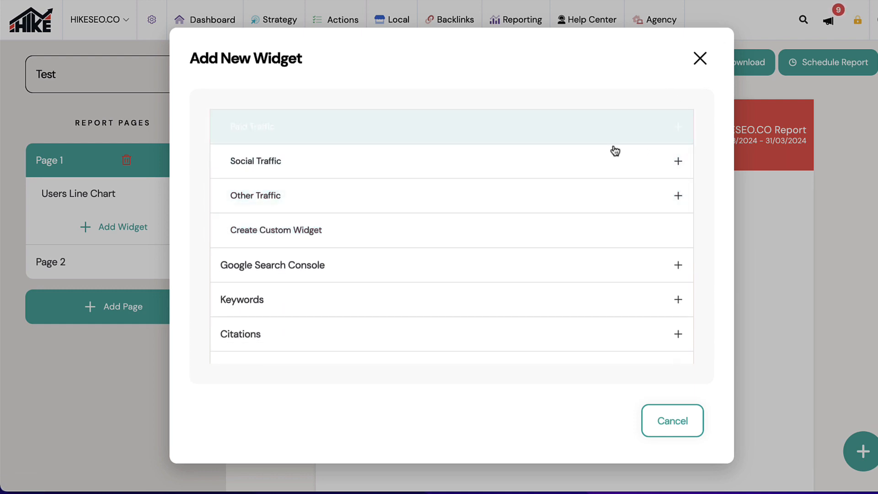
left_click(693, 63)
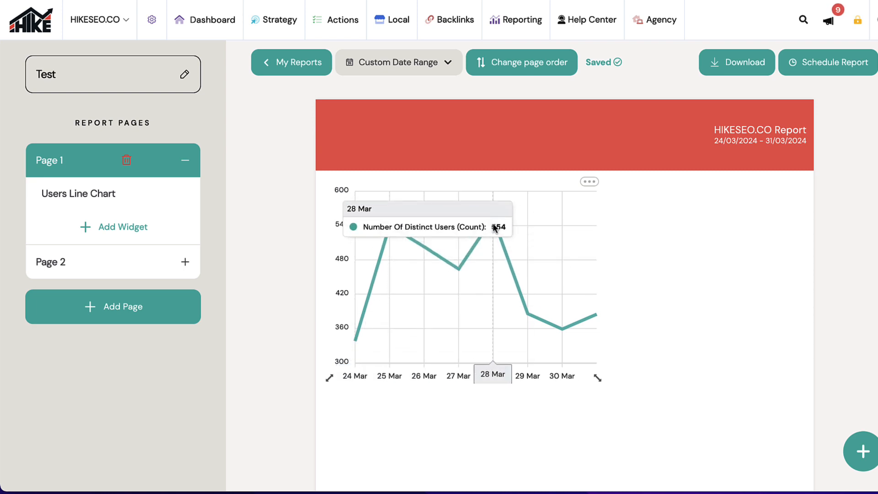
- Reopen the new widget list and examine the Organic Traffic widgets under Google Analytics (V4)
left_click(111, 233)
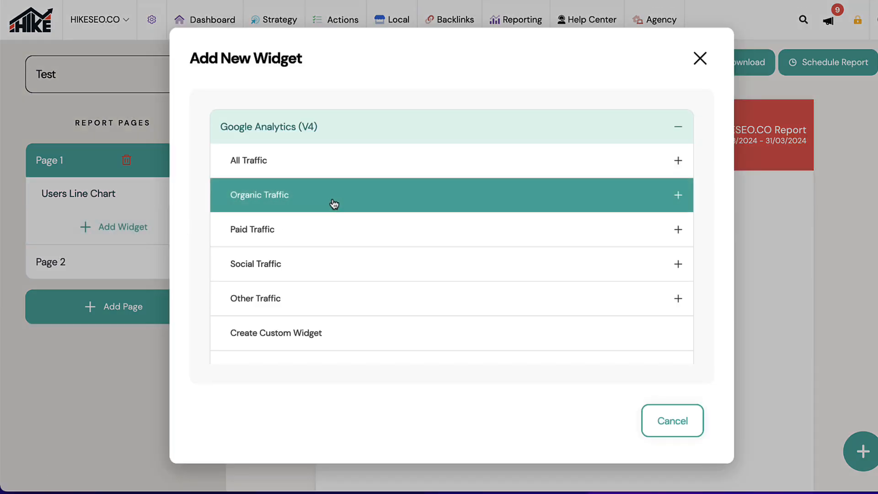
left_click(678, 196)
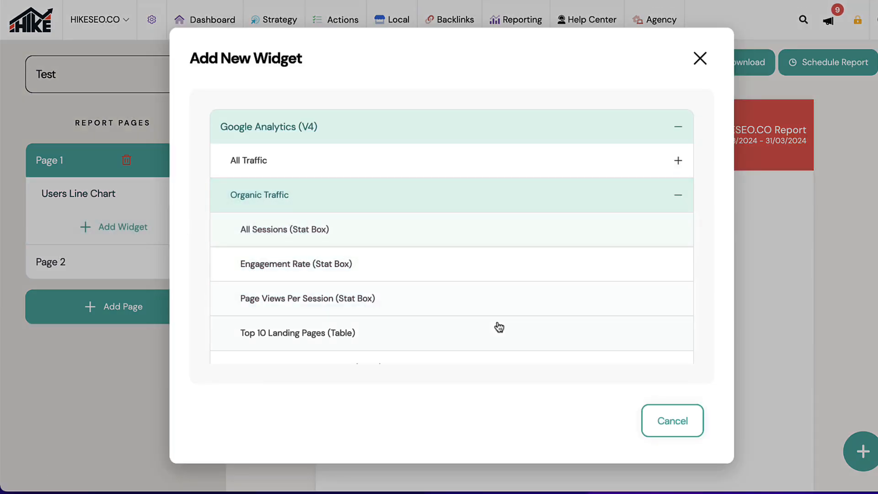
left_click(681, 198)
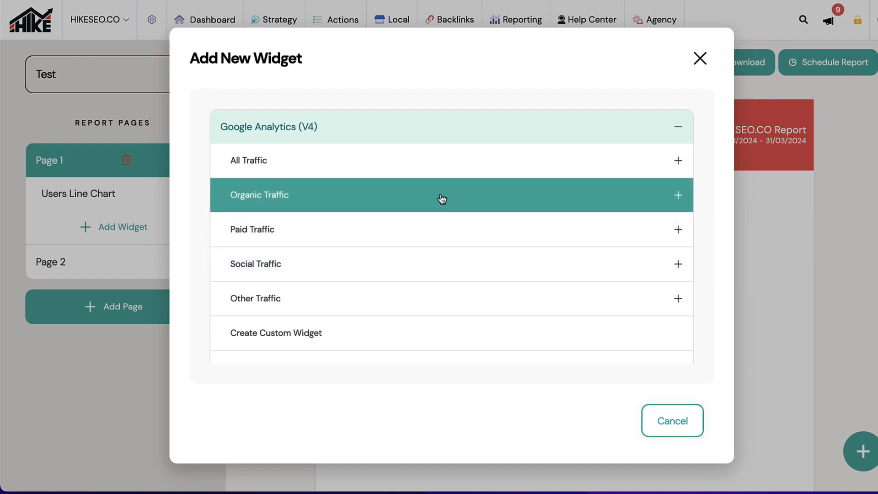
left_click(675, 134)
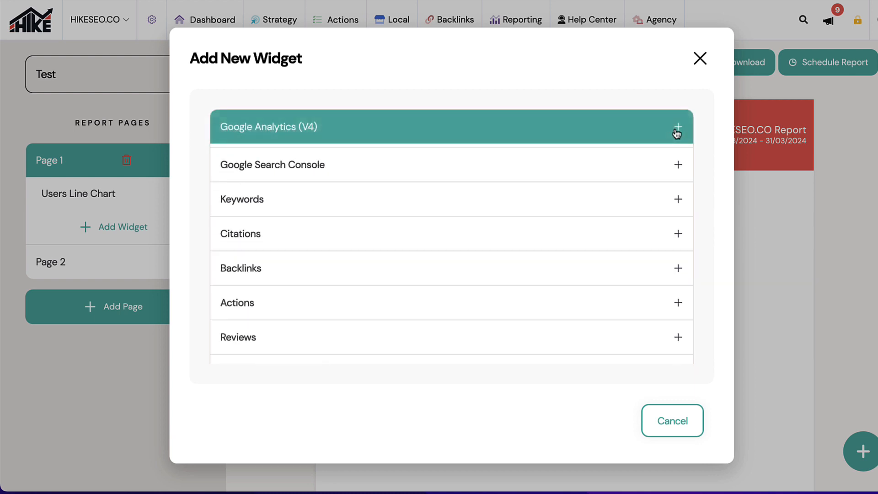
- Examine the Keywords and Google Search Console widget options, and close the list without adding a widget
left_click(677, 196)
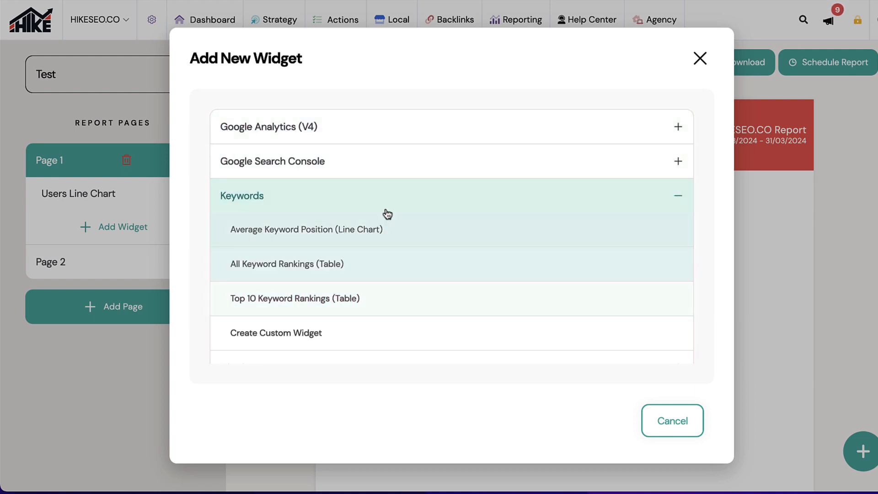
scroll(386, 212, "down", 1)
scroll(387, 214, "up", 1)
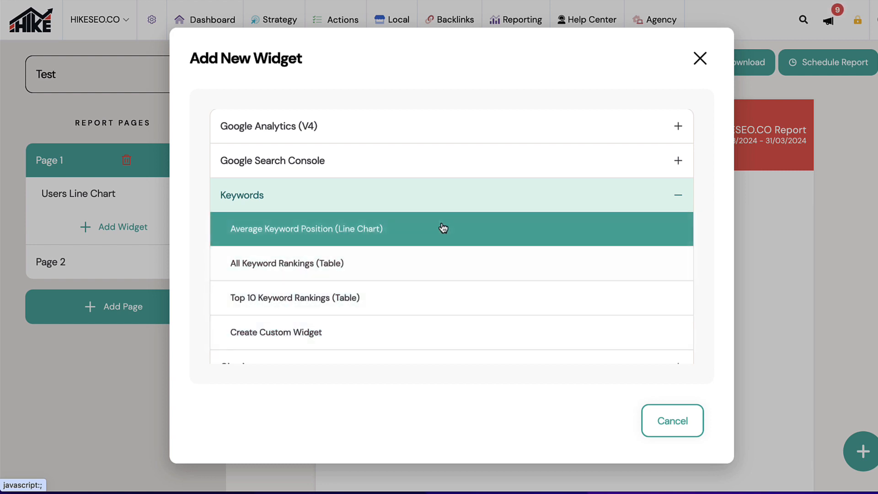
left_click(687, 205)
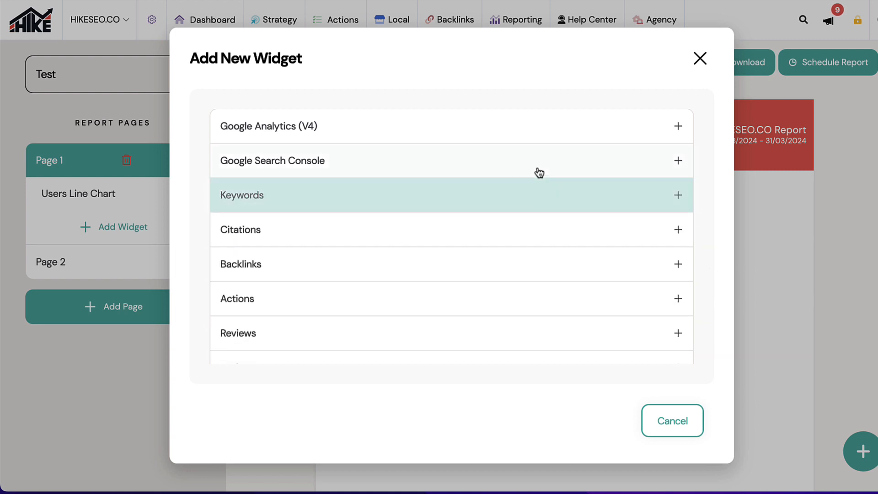
left_click(682, 161)
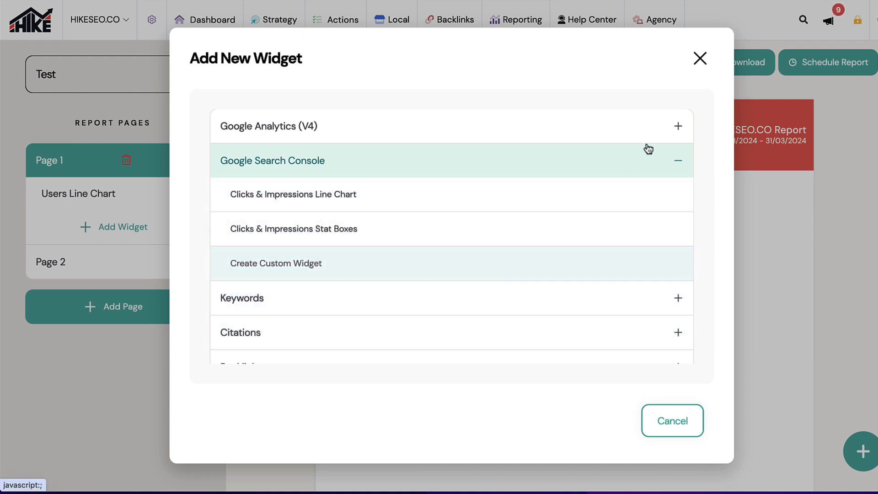
left_click(700, 58)
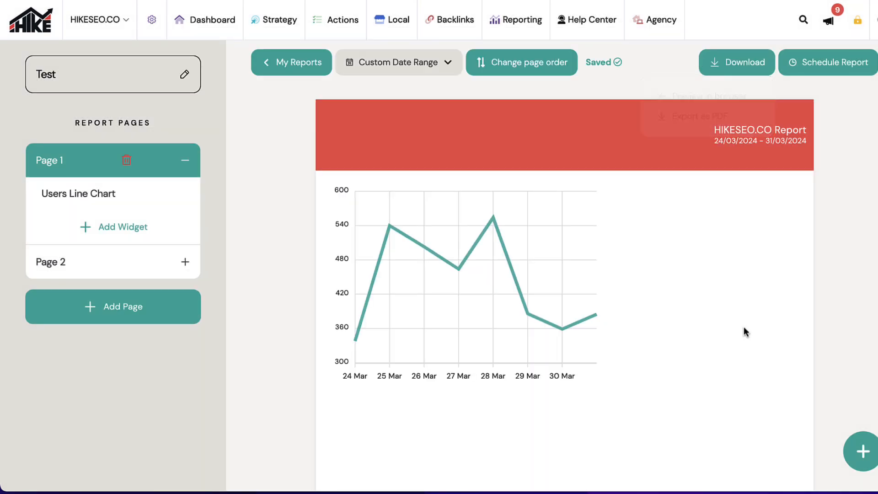